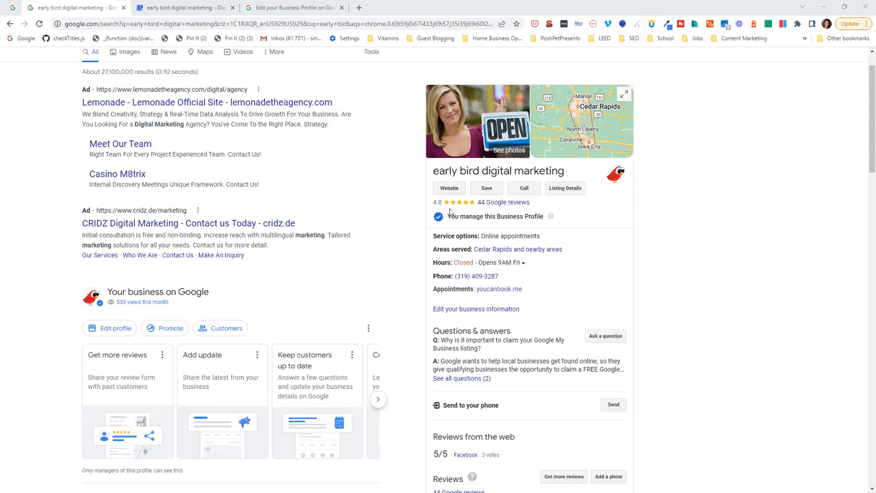
# Examine the early bird digital marketing Business Profile in the search results, including its contact details, hours, questions and reviews
pyautogui.scroll(-1, 517, 273)
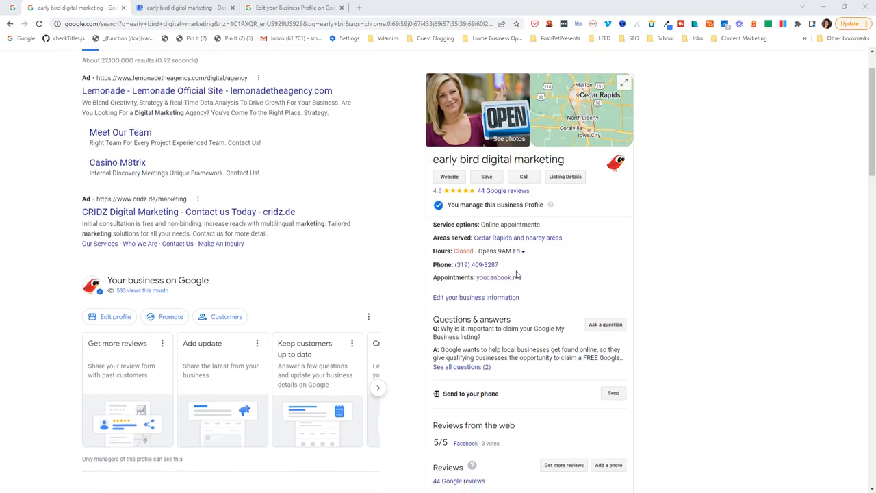
pyautogui.scroll(1, 517, 274)
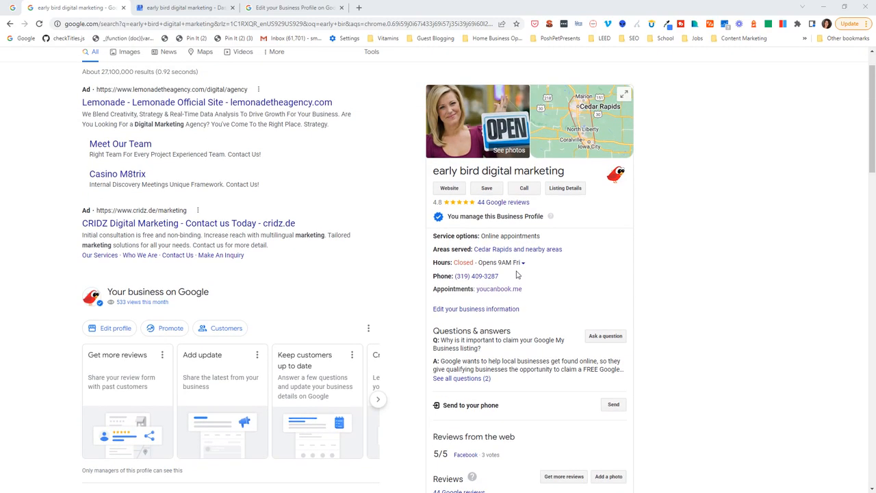
pyautogui.scroll(-1, 516, 274)
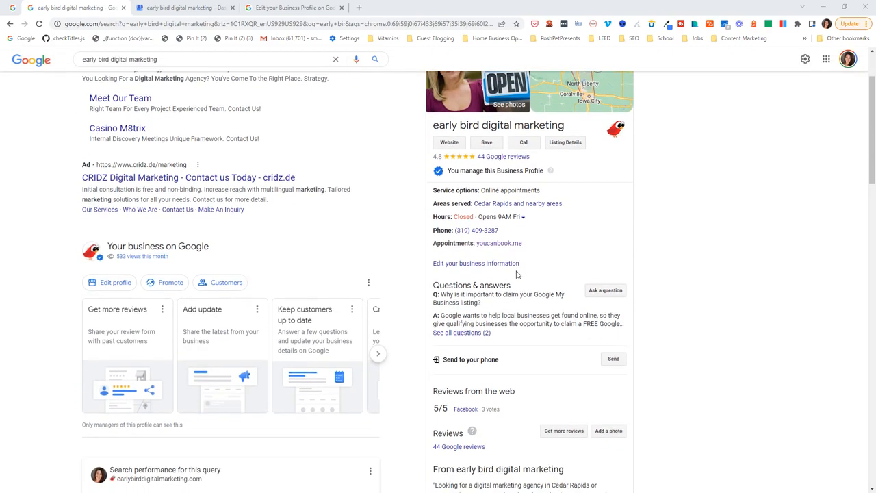
pyautogui.scroll(-1, 517, 273)
pyautogui.scroll(2, 517, 274)
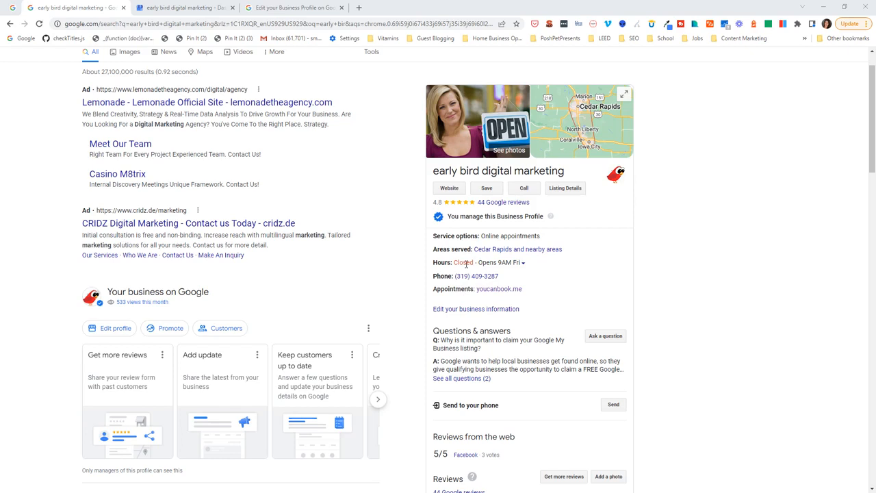
pyautogui.scroll(-2, 463, 264)
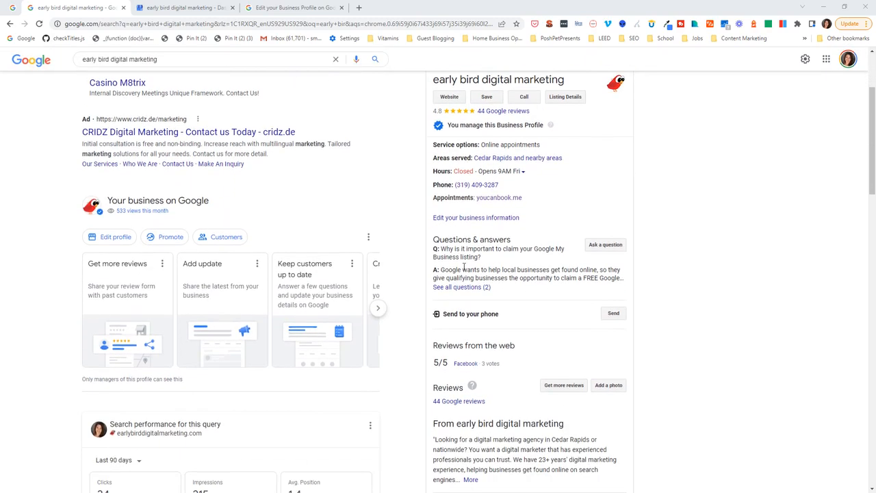
pyautogui.scroll(-1, 463, 265)
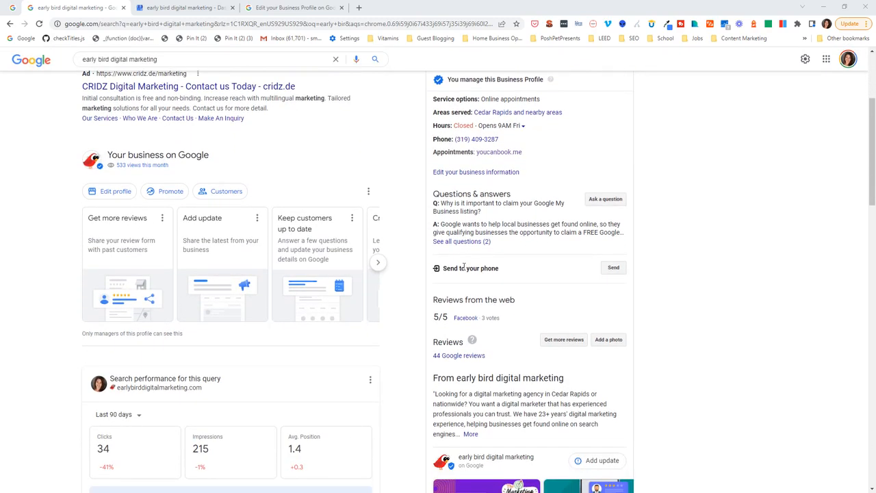
pyautogui.scroll(2, 464, 266)
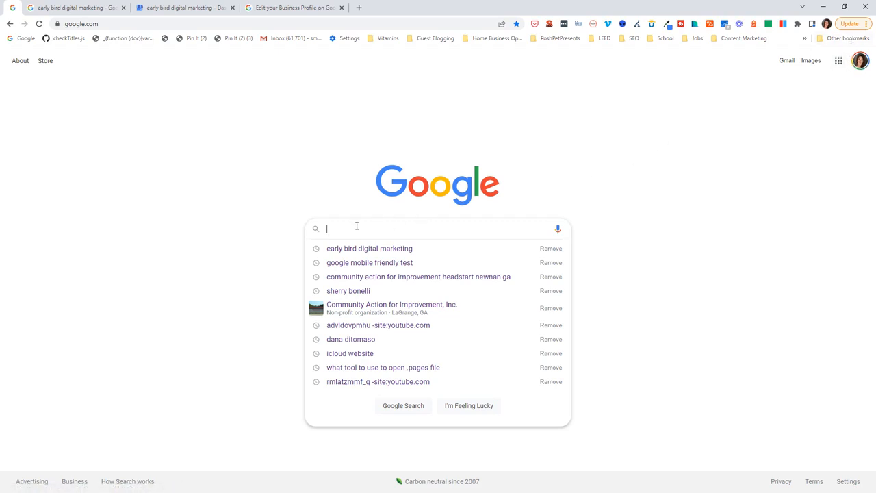
# Search Google for "early bird digital marketing" and open the contact section of the profile's business information for editing
pyautogui.write('early bird digital marketing')
pyautogui.press('Return')
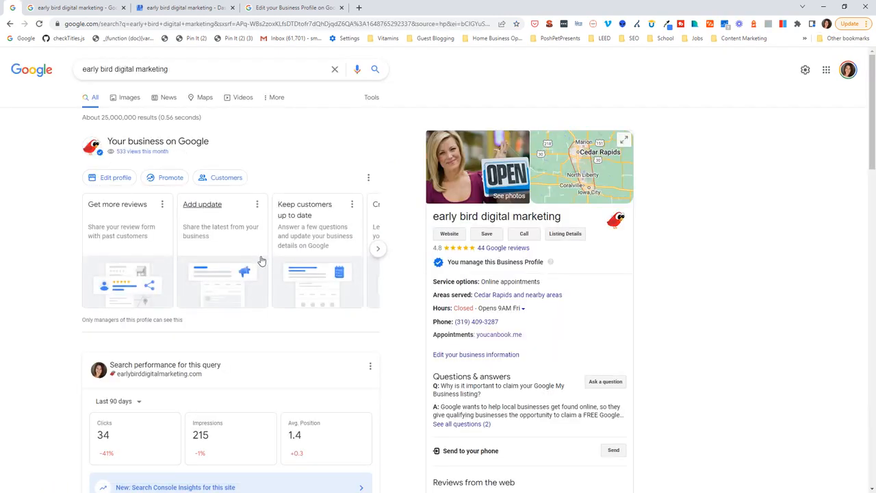
pyautogui.click(319, 278)
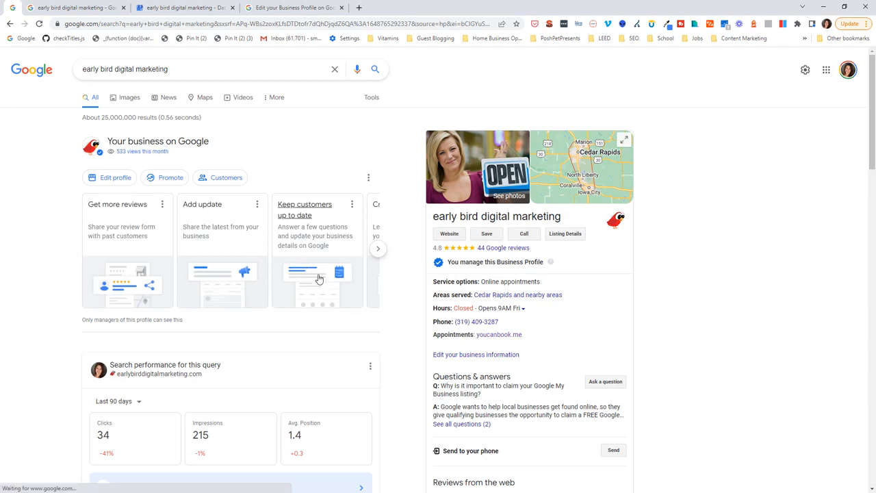
pyautogui.click(110, 178)
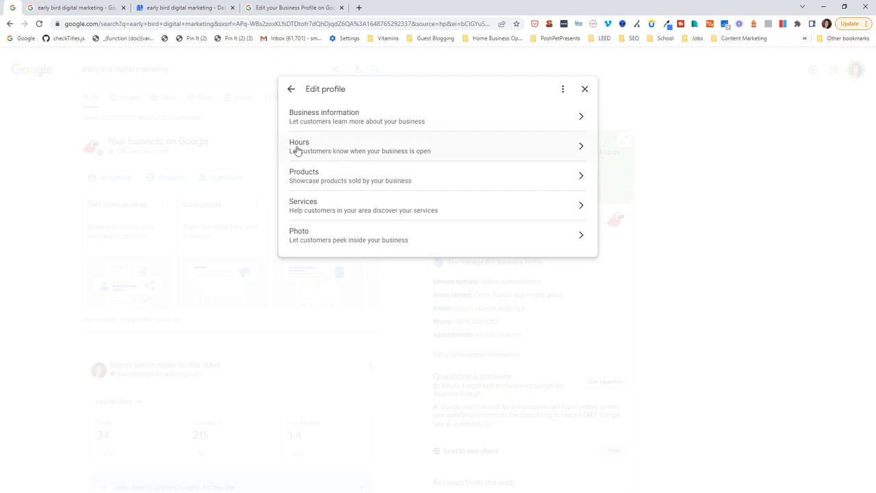
pyautogui.click(323, 120)
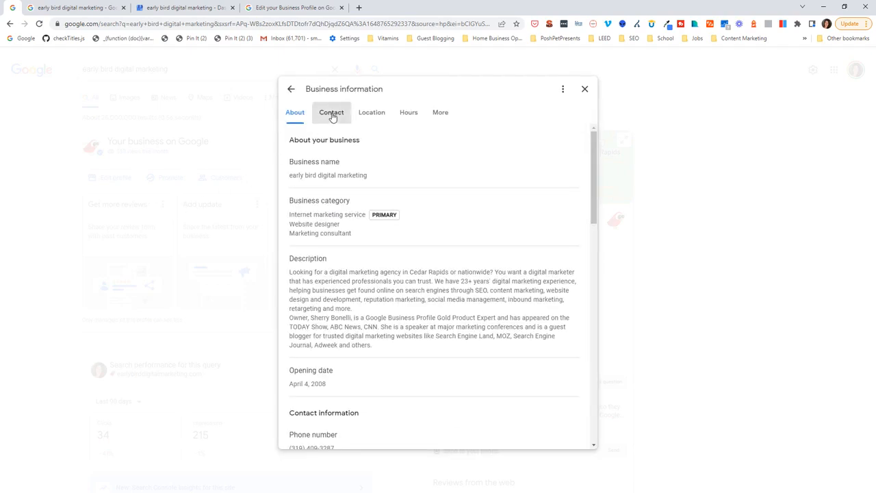
pyautogui.click(332, 115)
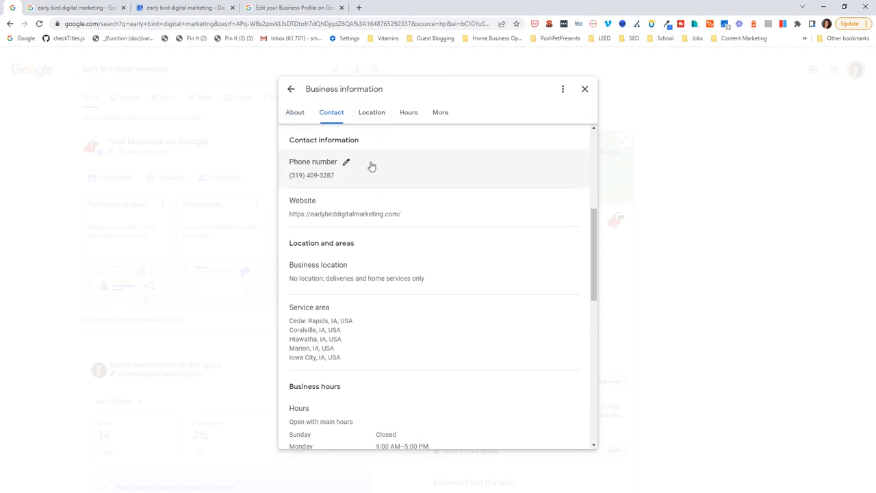
# Add Mt Vernon, IA, USA to the business's service areas, save the edit and close the business information
pyautogui.scroll(-1, 373, 172)
pyautogui.scroll(-2, 375, 172)
pyautogui.scroll(-2, 374, 182)
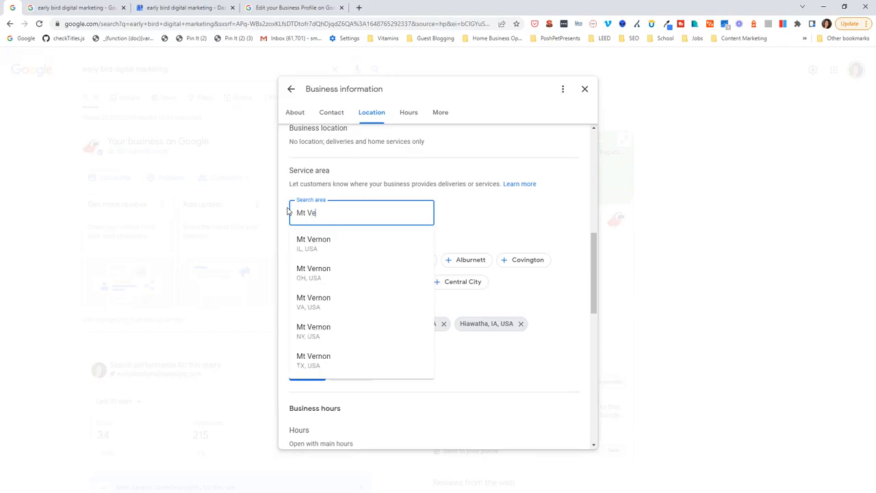
pyautogui.write('rnon, IA')
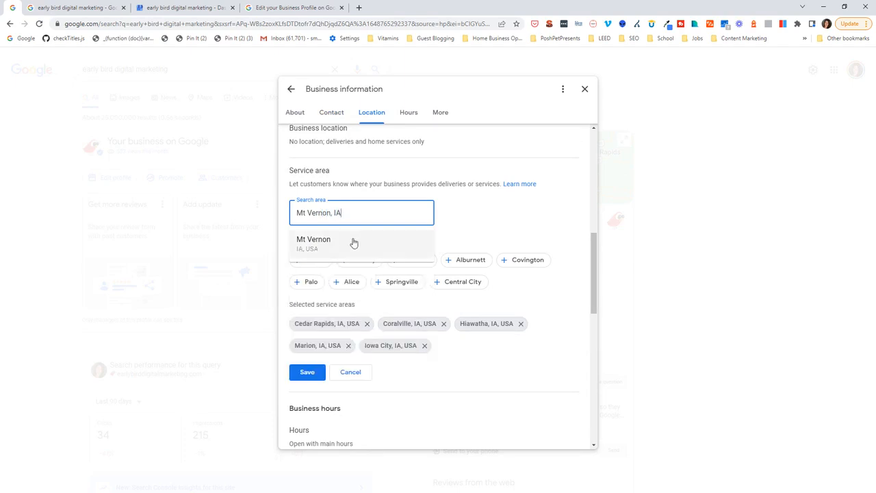
pyautogui.click(326, 243)
pyautogui.click(306, 373)
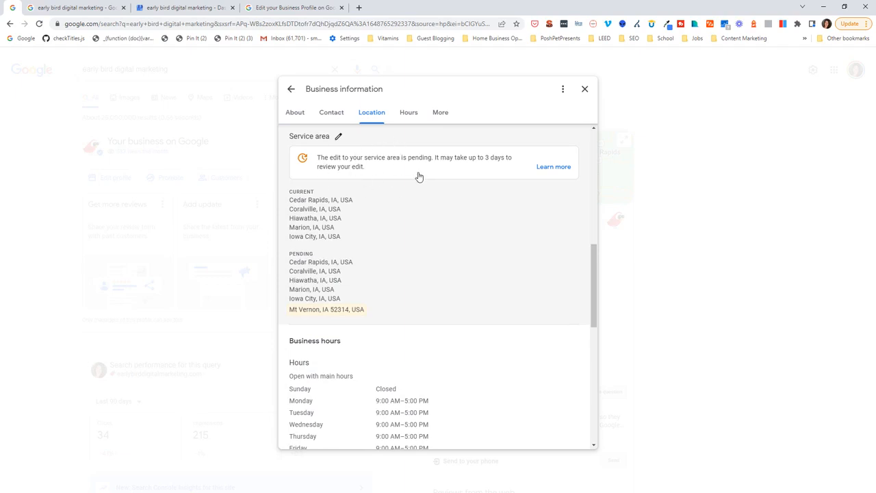
pyautogui.click(585, 89)
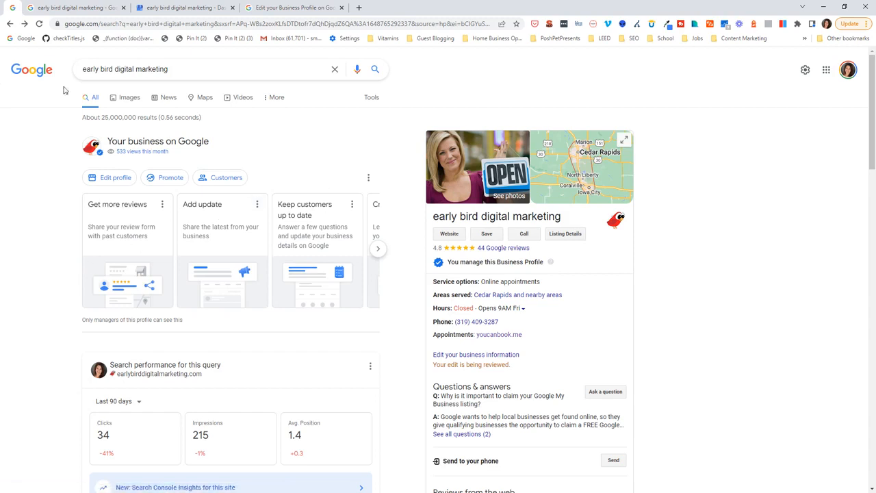
# Switch to Google Business Profile Manager and open the Info page of early bird digital marketing at its business hours
pyautogui.click(149, 8)
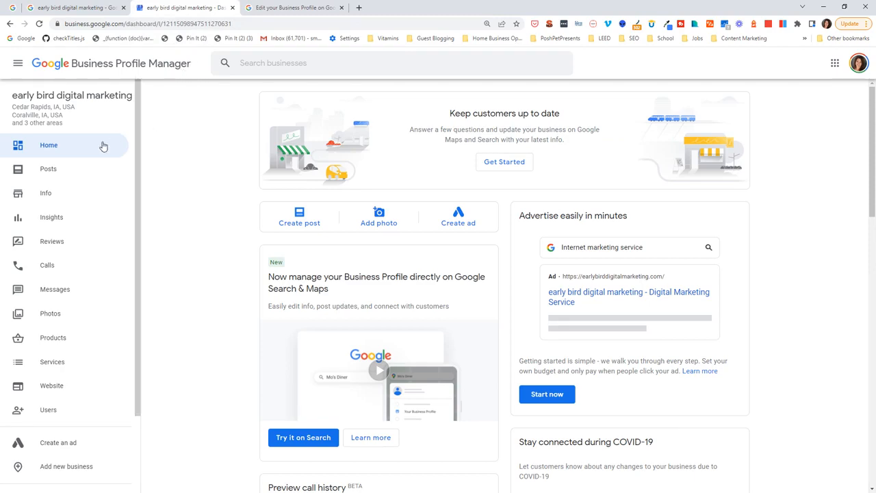
pyautogui.click(48, 194)
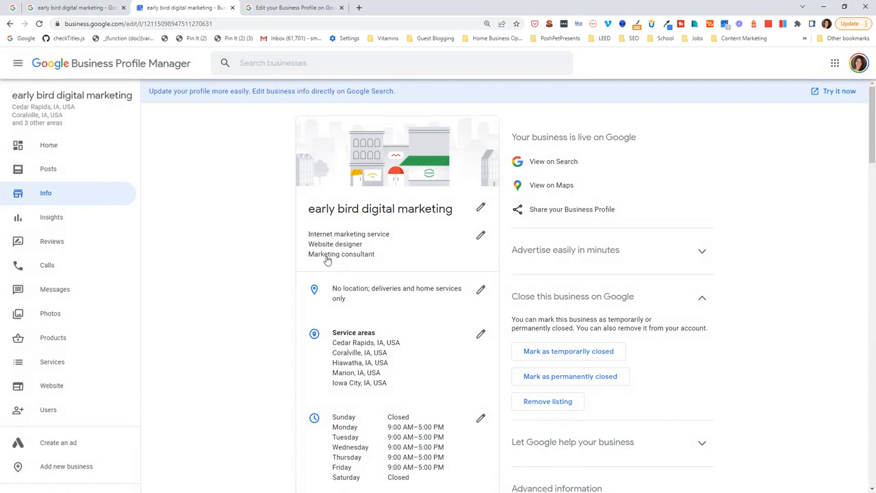
pyautogui.scroll(-1, 426, 300)
pyautogui.scroll(-1, 426, 300)
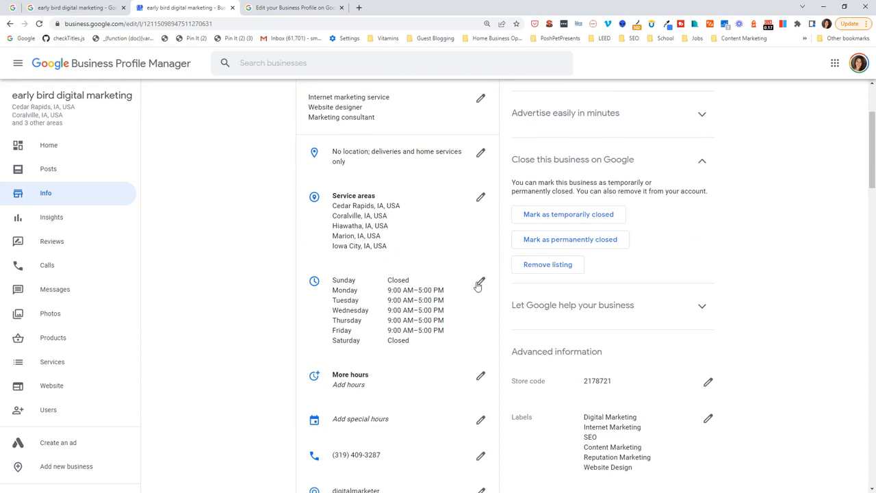
# View the regular hours and special hours editors, leaving both without applying changes, and look over the remaining business details
pyautogui.click(481, 283)
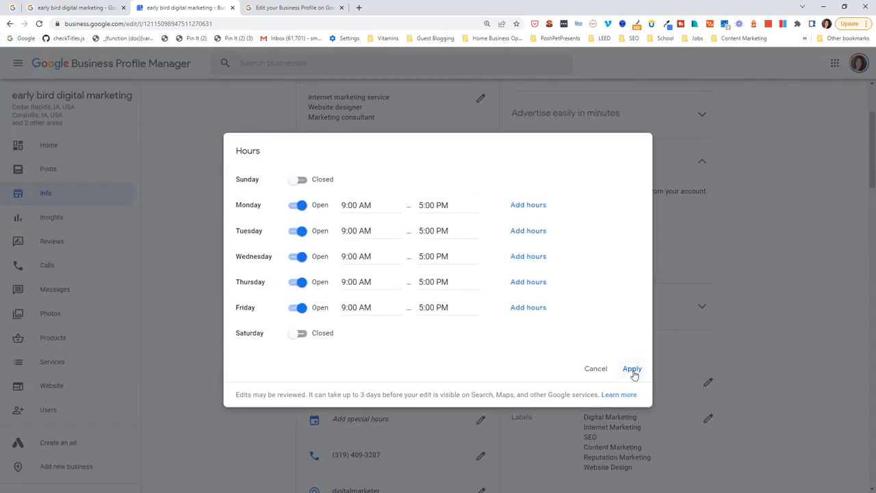
pyautogui.click(594, 368)
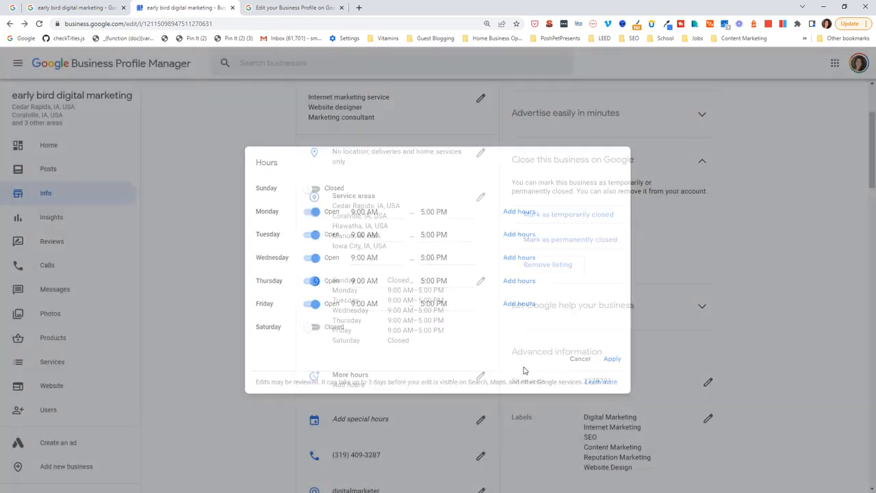
pyautogui.scroll(-2, 411, 367)
pyautogui.click(470, 335)
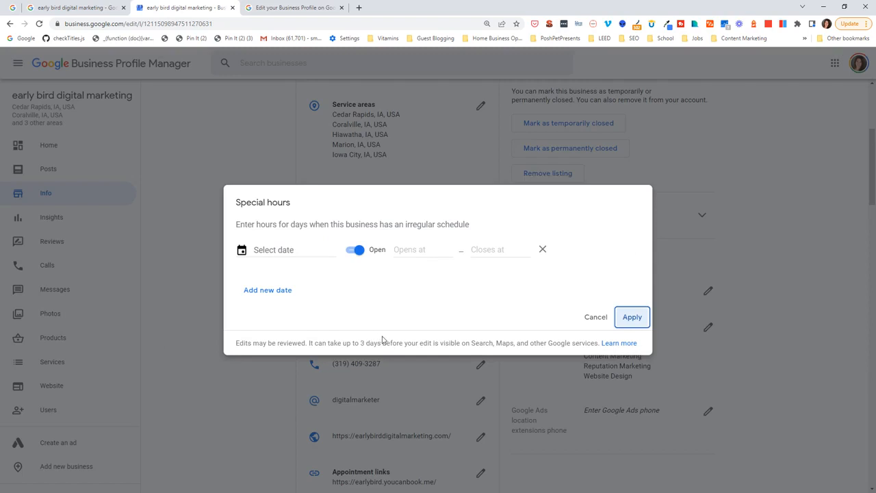
pyautogui.click(543, 250)
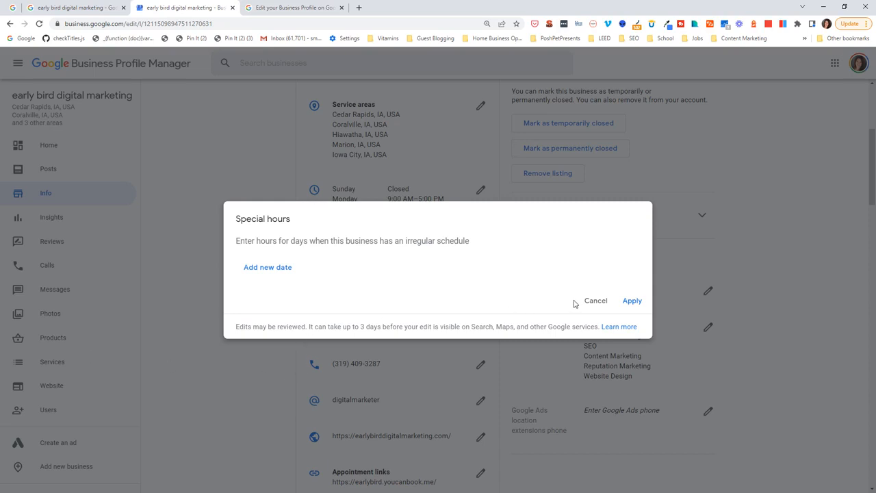
pyautogui.click(599, 301)
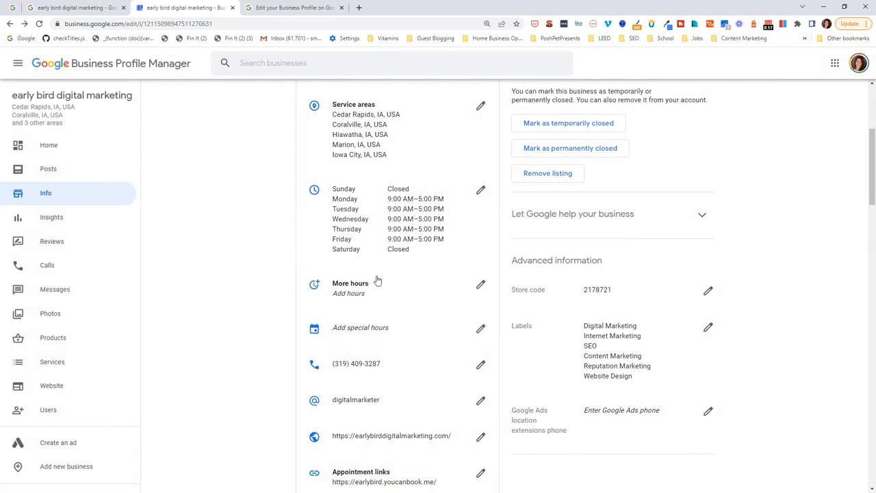
pyautogui.scroll(-2, 377, 280)
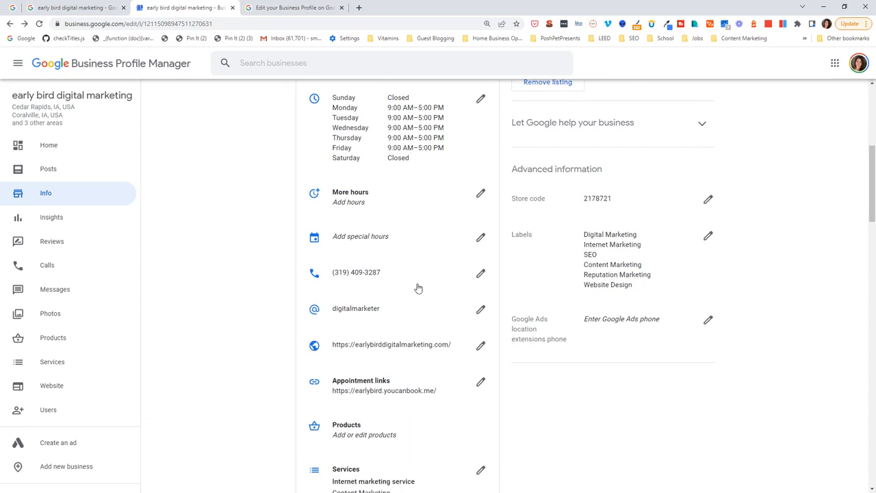
pyautogui.scroll(-2, 417, 288)
# Switch to the help article "Edit your Business Profile on Google" and review its editing instructions and types of edits
pyautogui.click(291, 8)
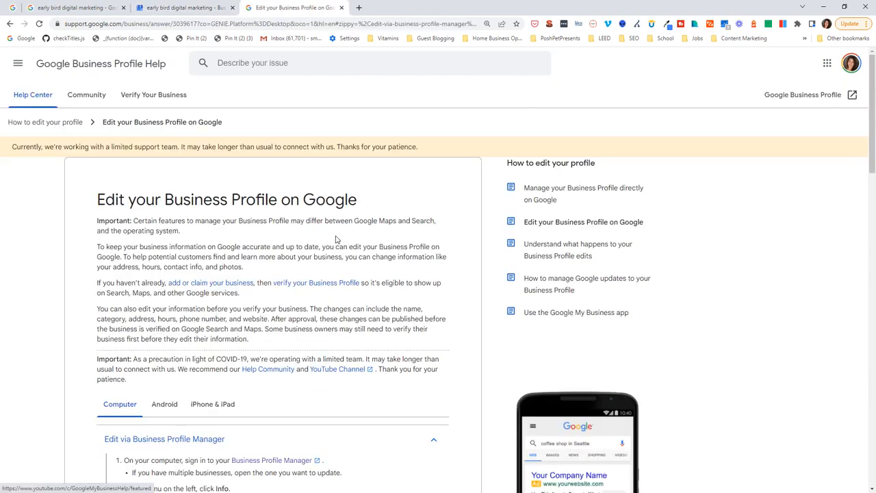
pyautogui.scroll(-3, 335, 239)
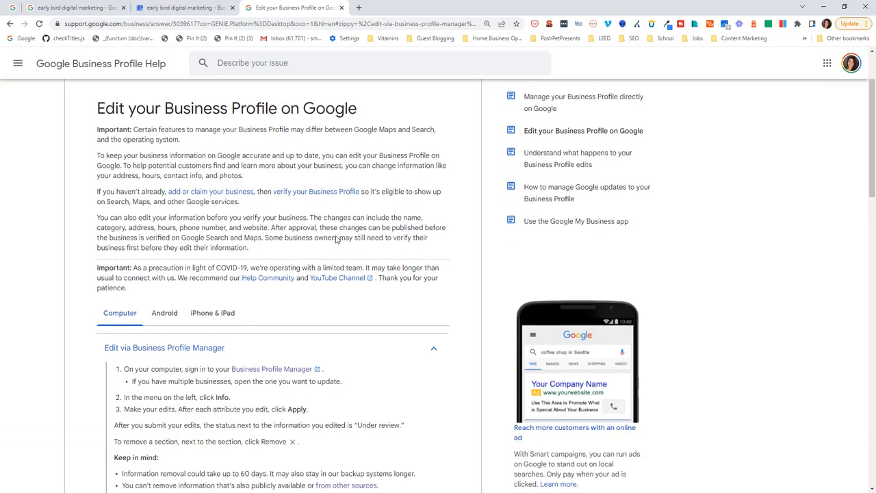
pyautogui.scroll(-6, 336, 239)
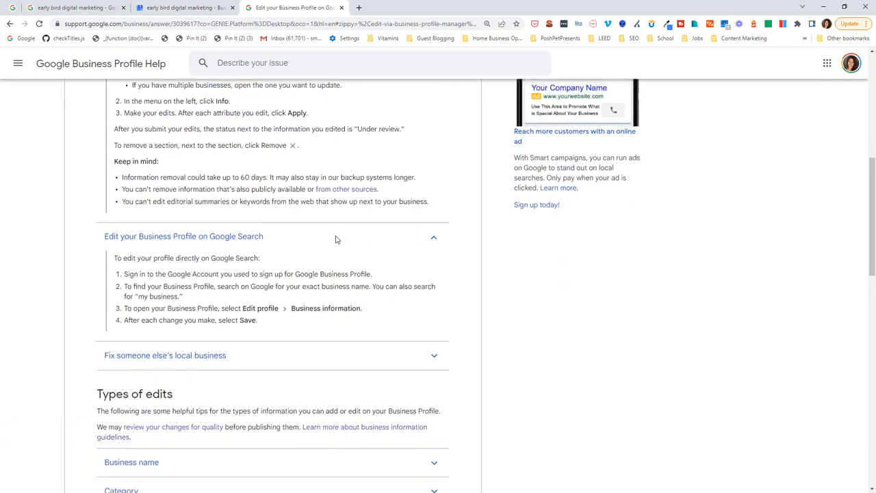
pyautogui.scroll(-3, 335, 239)
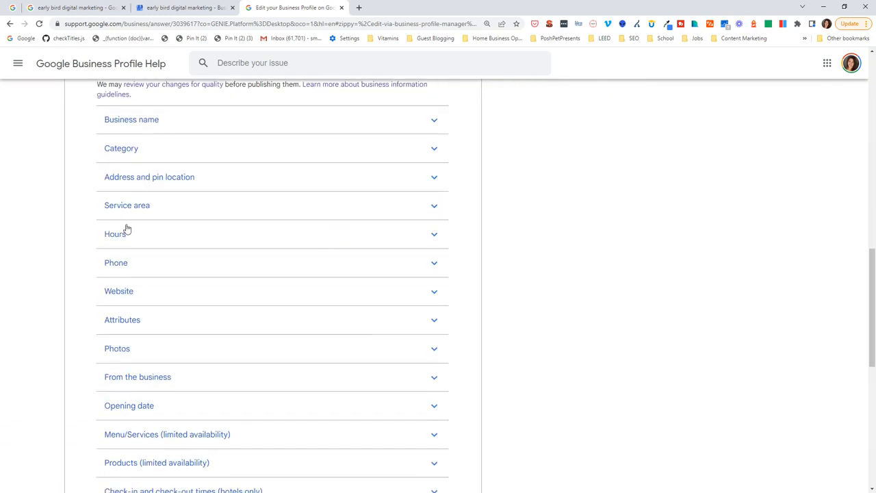
pyautogui.scroll(-2, 242, 332)
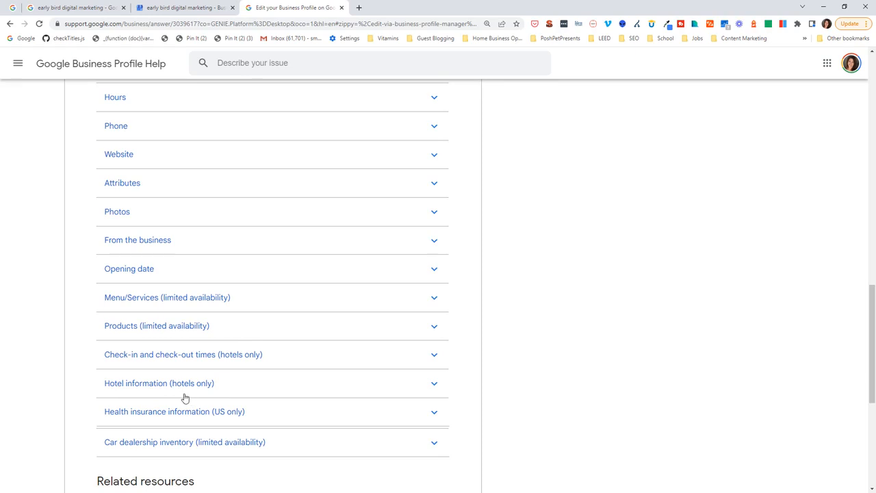
pyautogui.scroll(7, 206, 341)
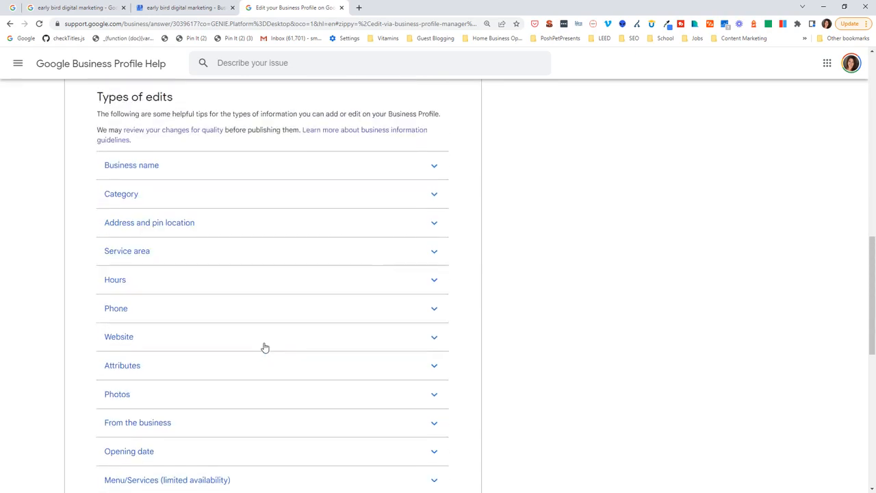
pyautogui.scroll(5, 266, 349)
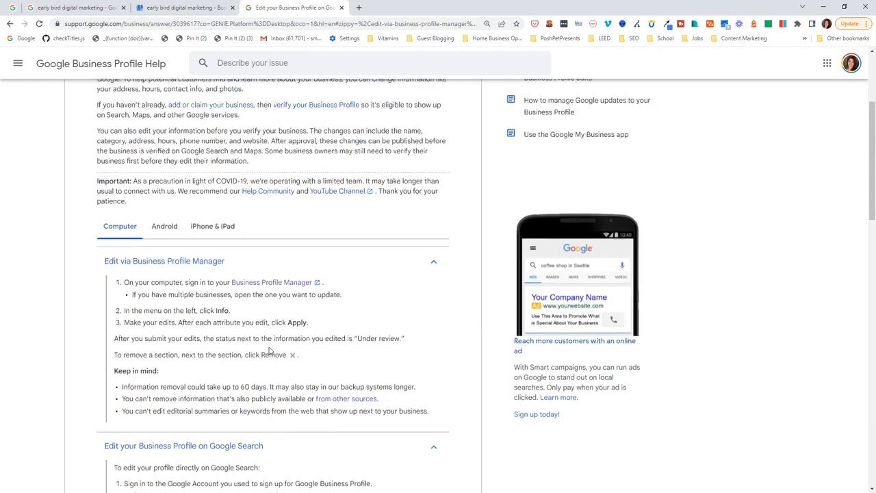
pyautogui.scroll(2, 272, 349)
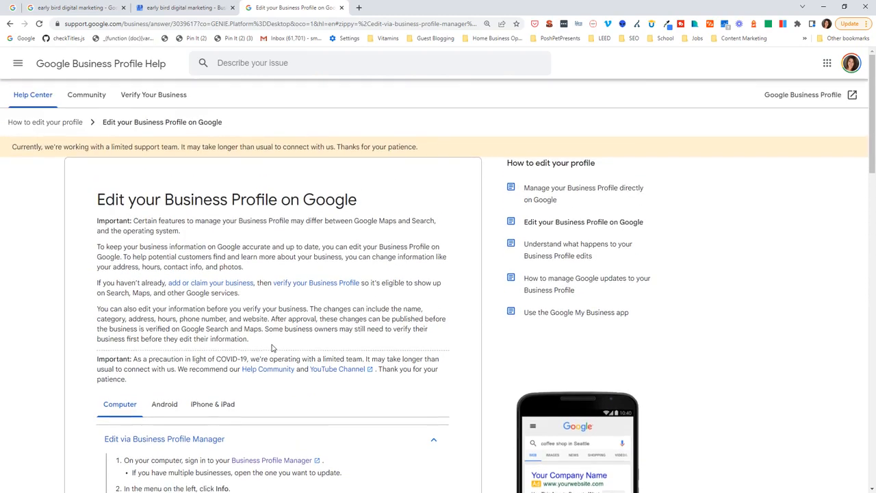